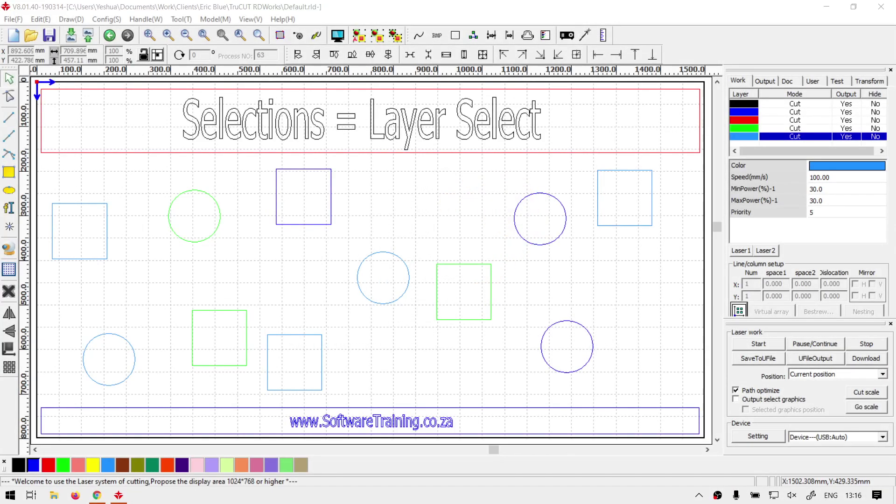
- Return to RDWorks and step through the light-blue, green, red and dark-blue layer rows
key("alt+Tab")
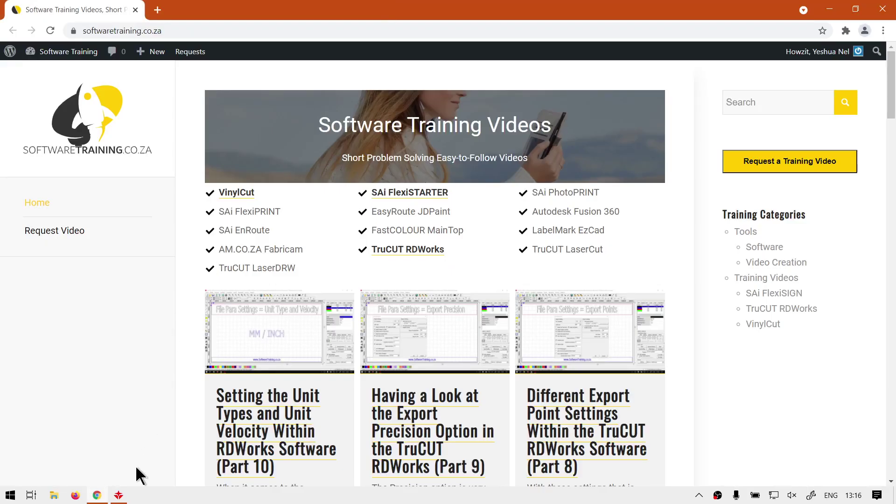
left_click(119, 495)
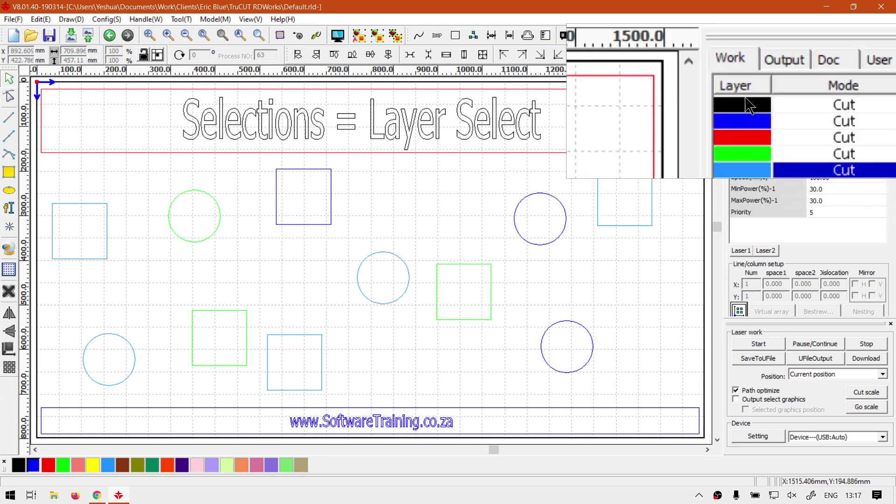
left_click(746, 136)
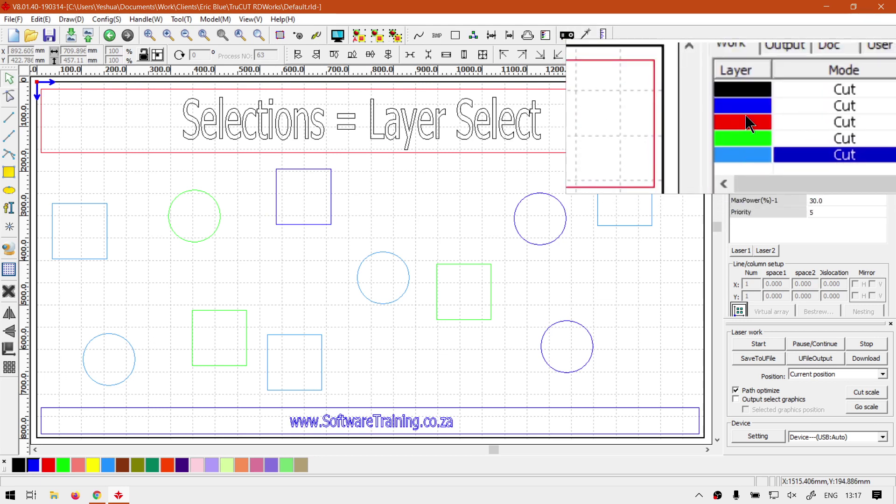
left_click(751, 128)
left_click(750, 120)
left_click(750, 112)
- View the red layer's parameters (speed 10, power 65) and cancel without changes
left_click(749, 120)
double_click(750, 121)
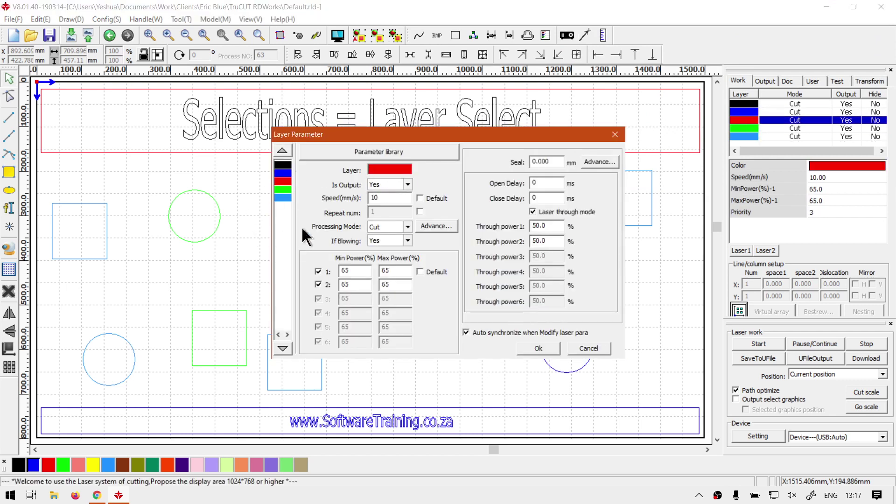
left_click(587, 347)
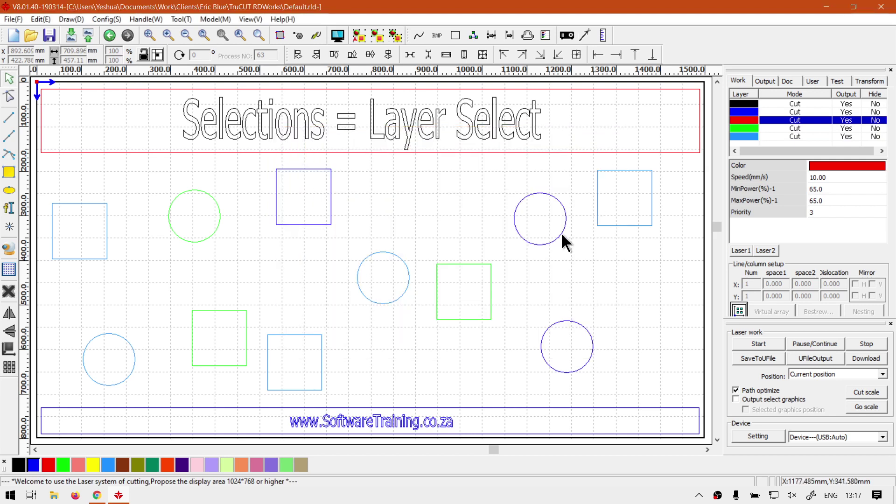
left_click(743, 129)
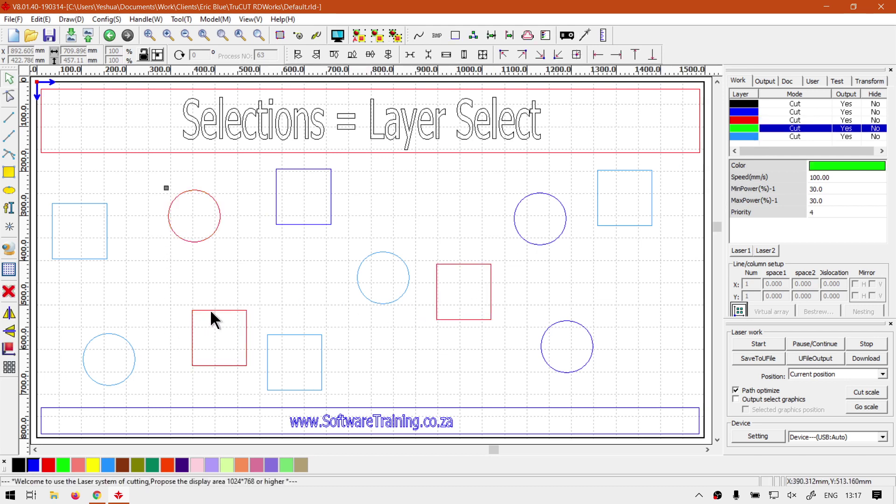
left_click_drag(211, 308, 322, 260)
key("Escape")
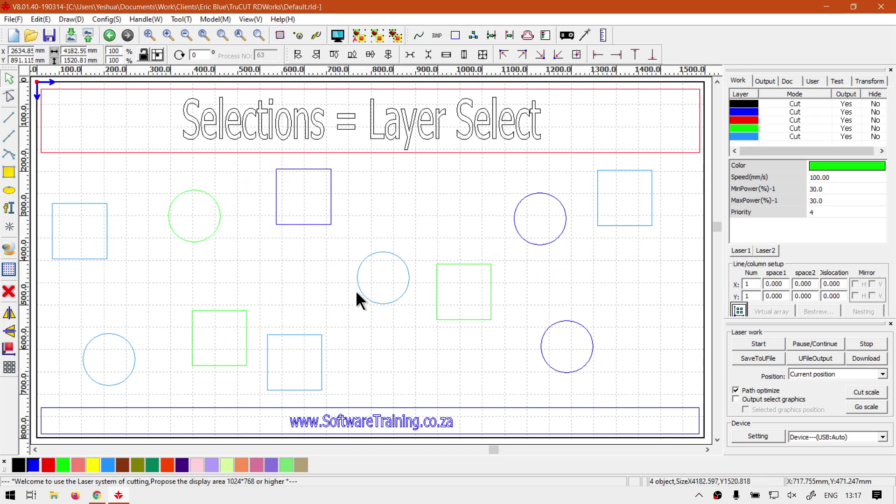
left_click(742, 136)
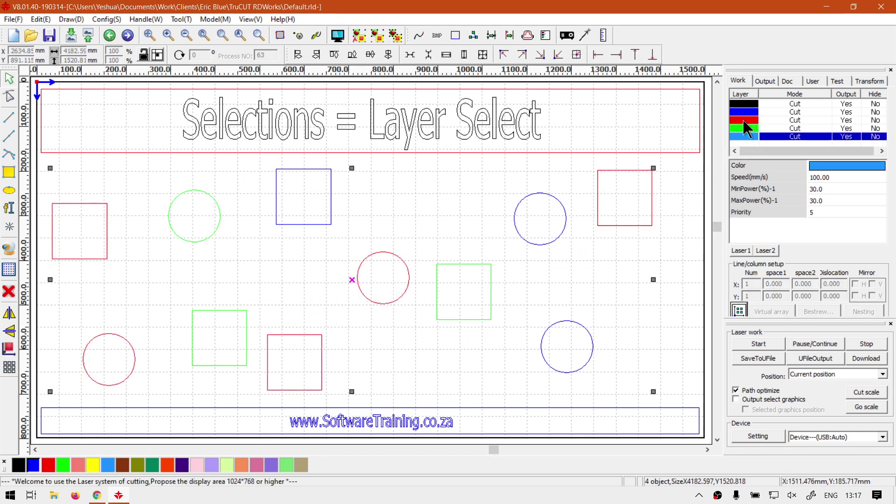
left_click(744, 113)
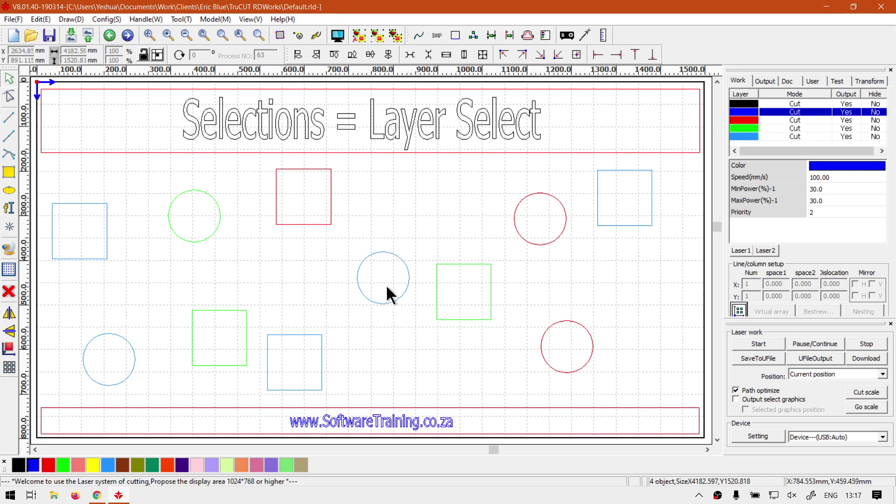
left_click(315, 289)
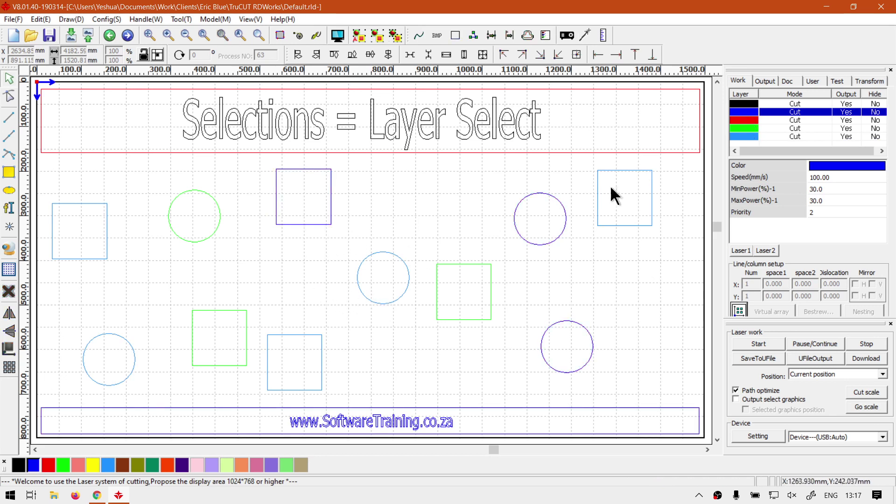
left_click(748, 113)
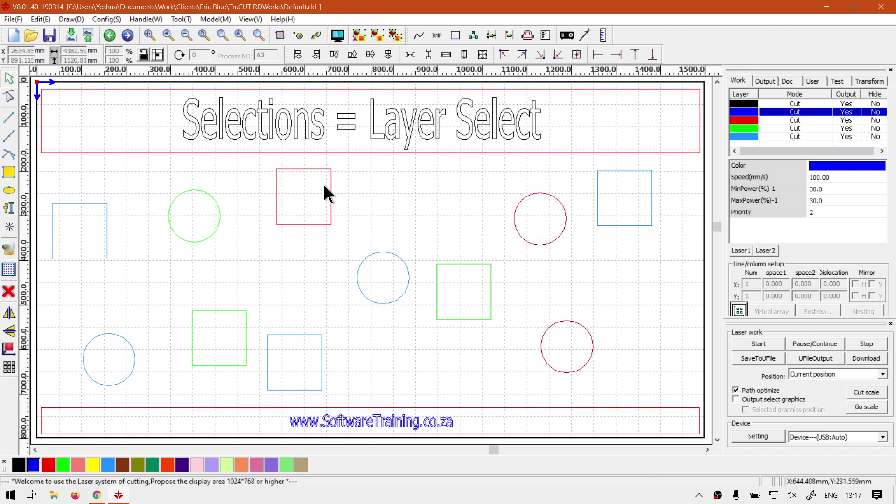
left_click(309, 237)
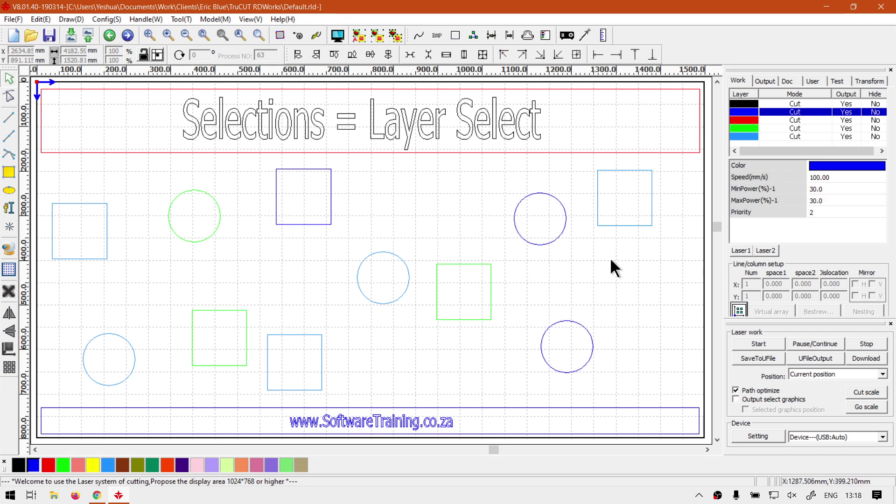
- Copy the central green square to its right and group the two squares together
left_click(490, 308)
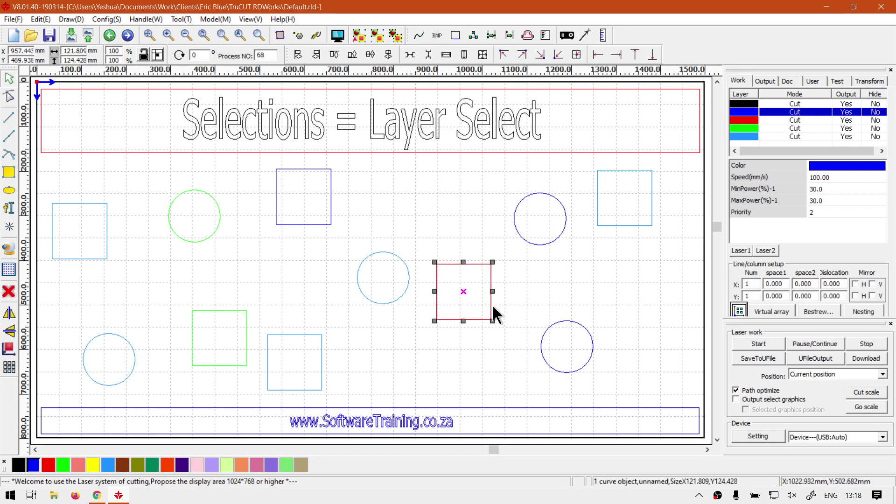
left_click_drag(492, 315, 626, 303)
left_click(643, 353)
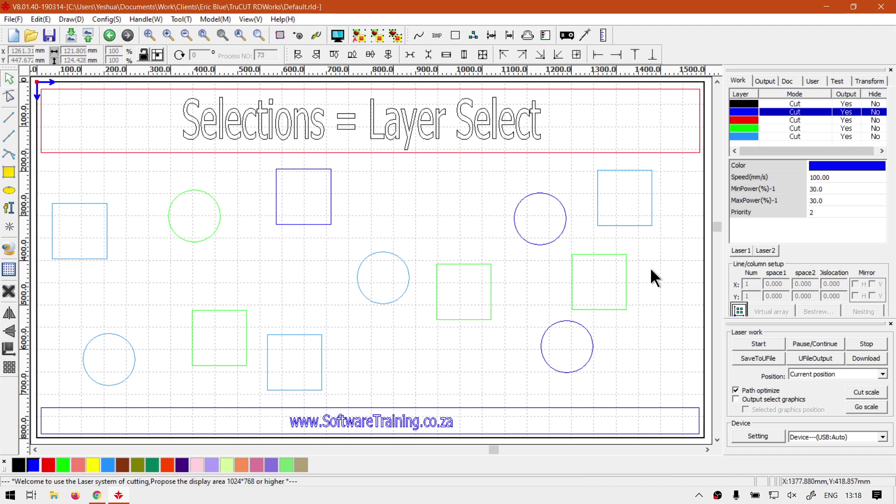
left_click(572, 291)
left_click(490, 312, "shift")
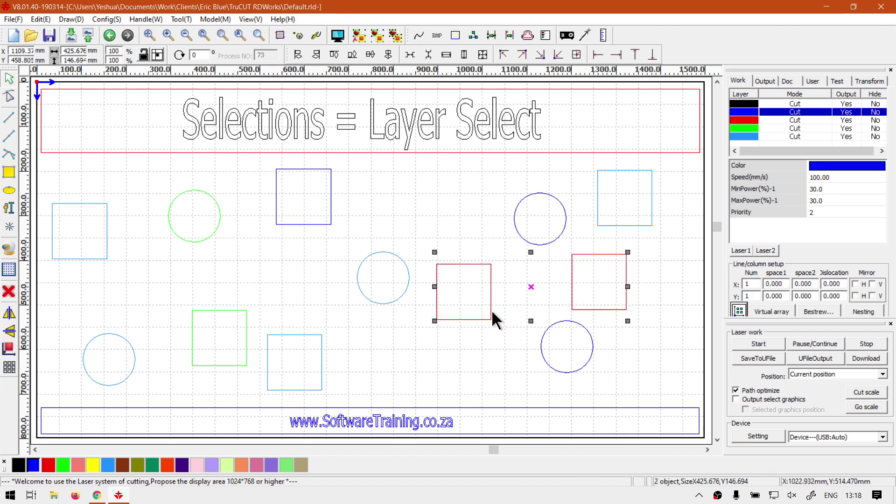
left_click(383, 40)
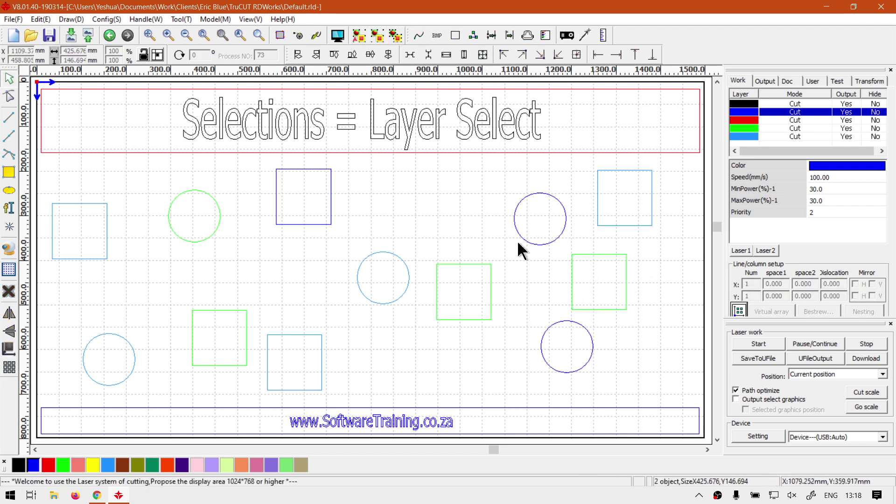
- Select and deselect all green-layer shapes, then select the grouped pair of squares
left_click(485, 261)
left_click(735, 128)
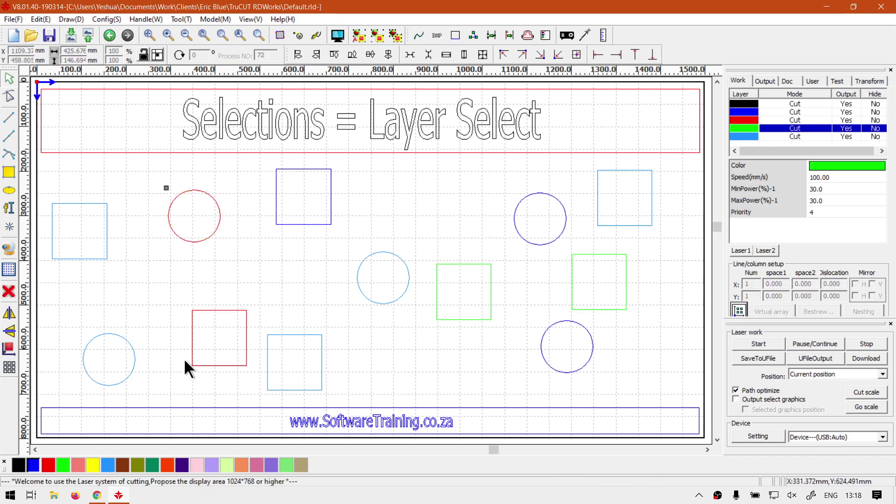
left_click(246, 386)
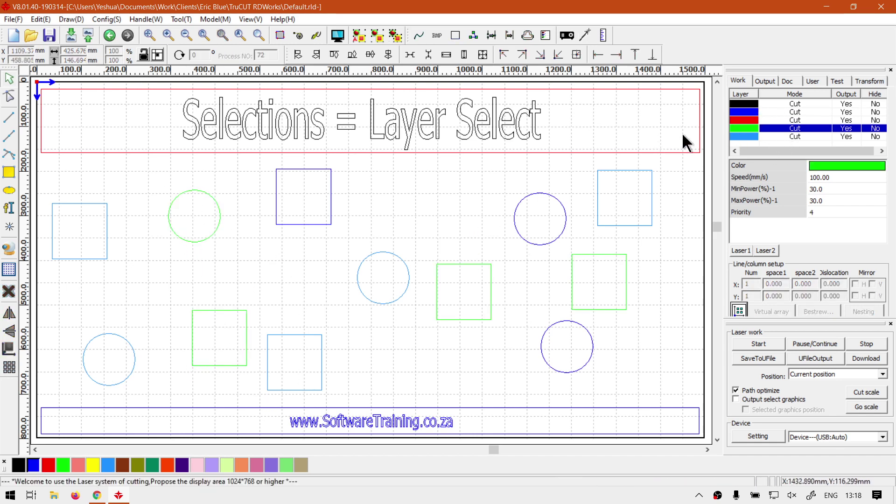
left_click(747, 128)
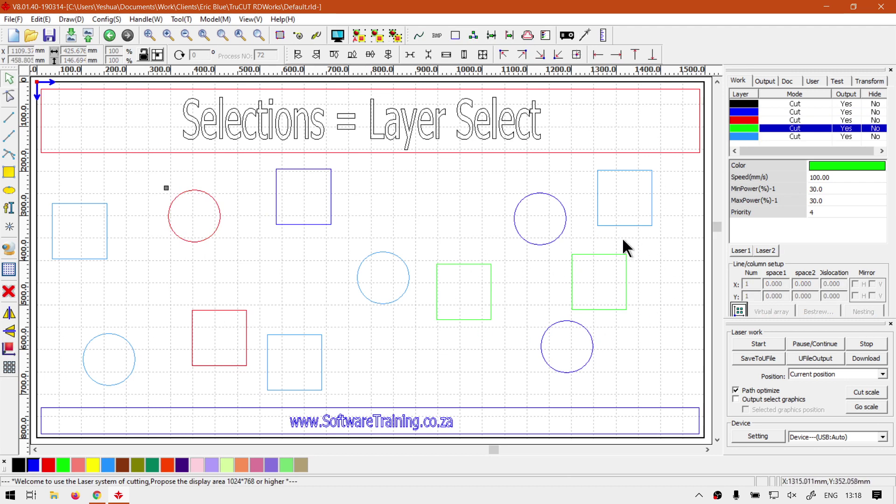
left_click(518, 314)
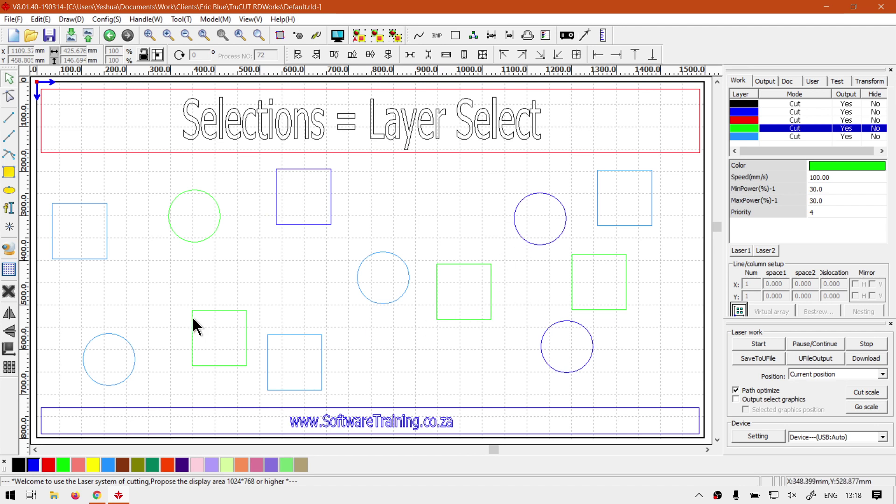
left_click(749, 130)
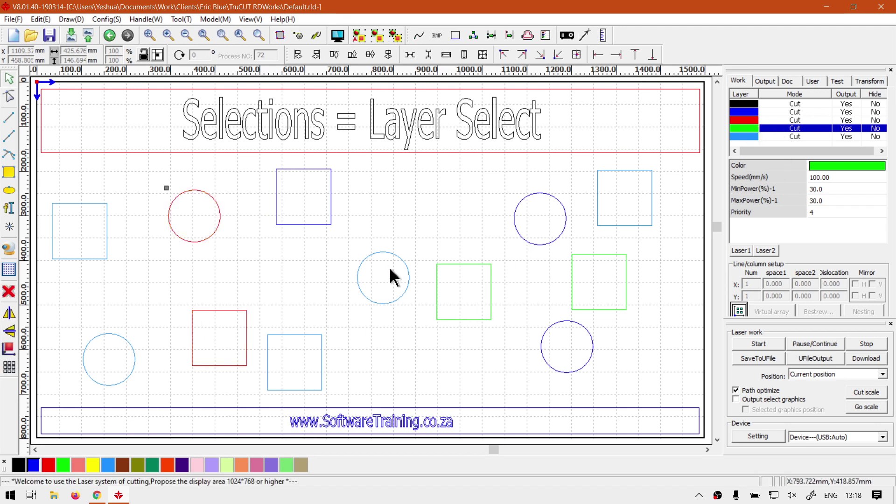
left_click(411, 332)
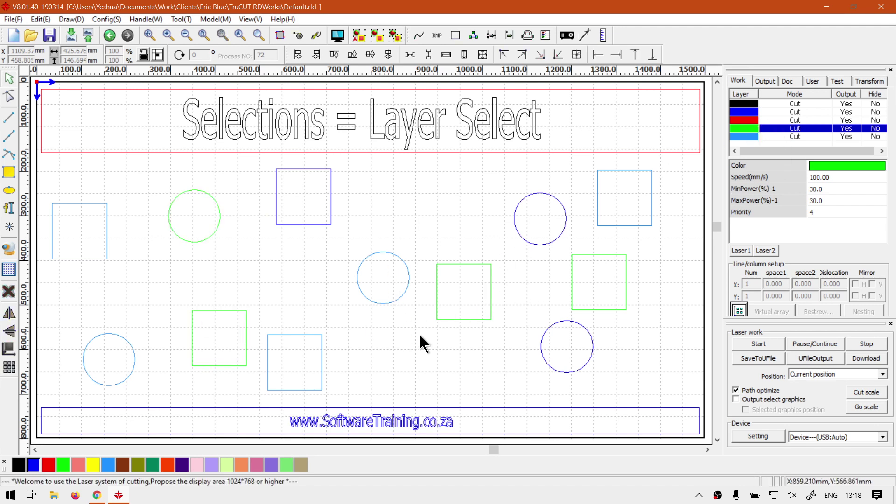
left_click(449, 320)
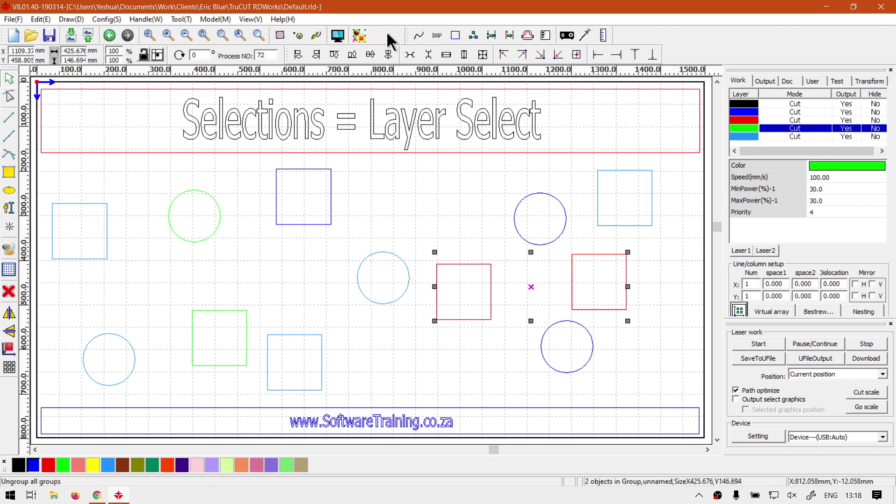
- Select all green-layer shapes and recolour them black, removing the green layer
left_click(486, 276)
left_click(744, 130)
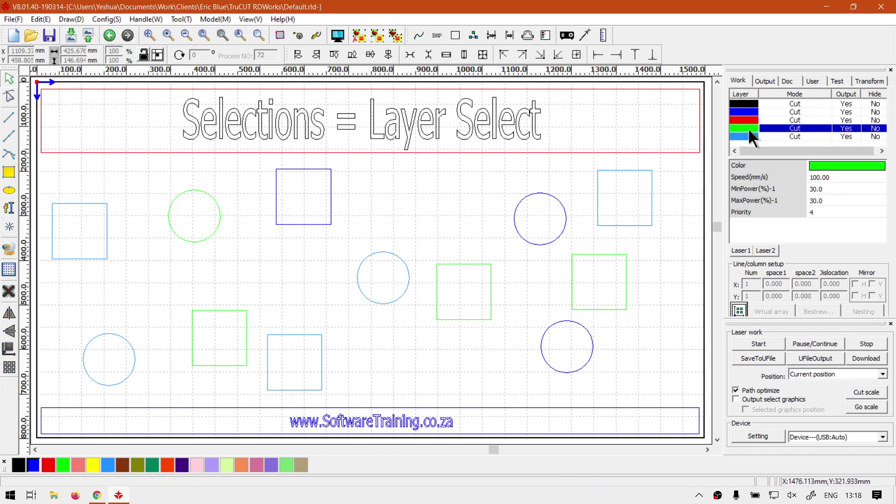
left_click(750, 131)
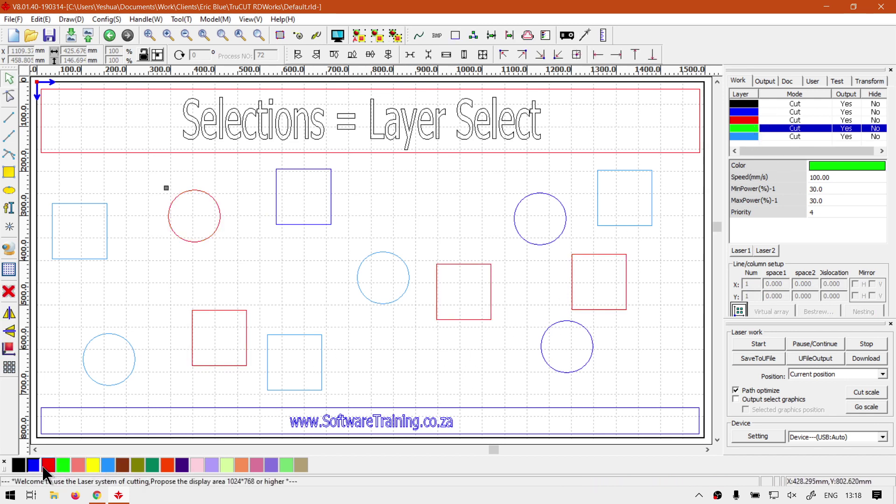
left_click(18, 465)
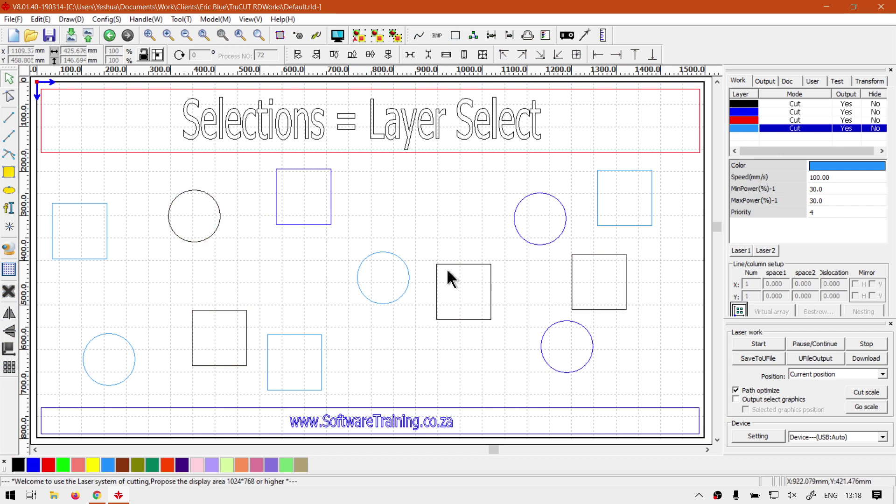
- Undo the black recolour, then select all four green-layer shapes together
left_click(749, 106)
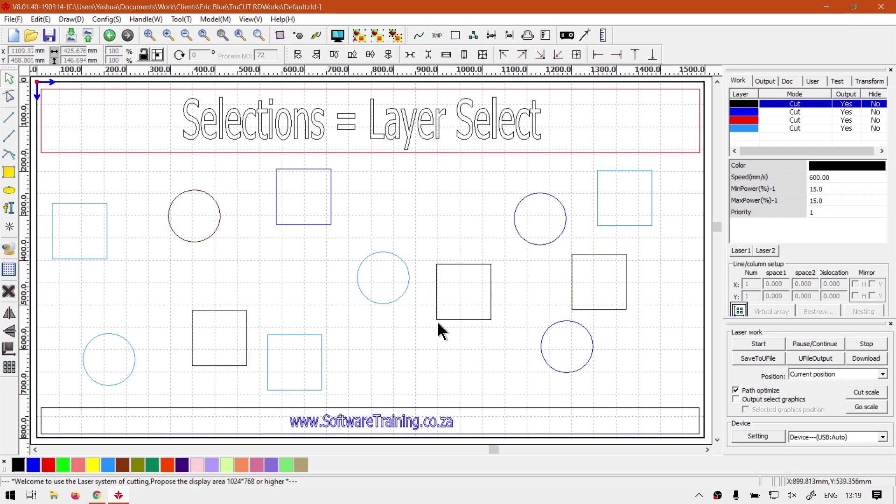
left_click(463, 319)
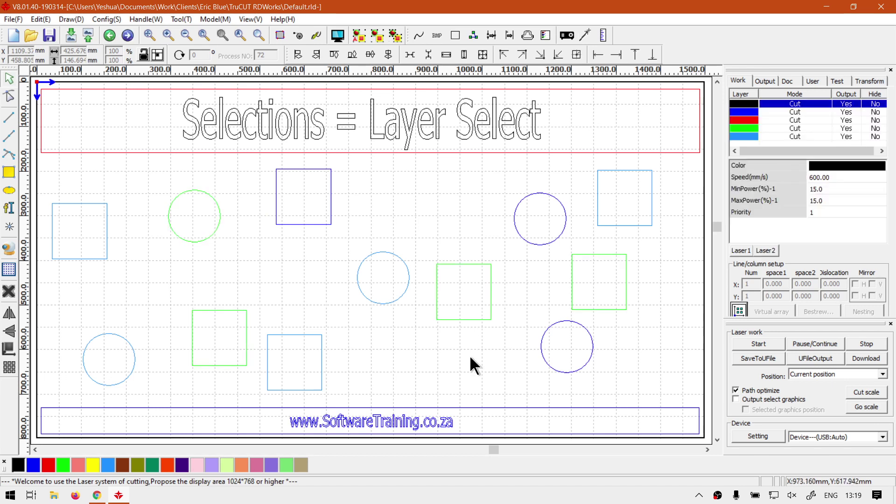
left_click(485, 319)
left_click(487, 349)
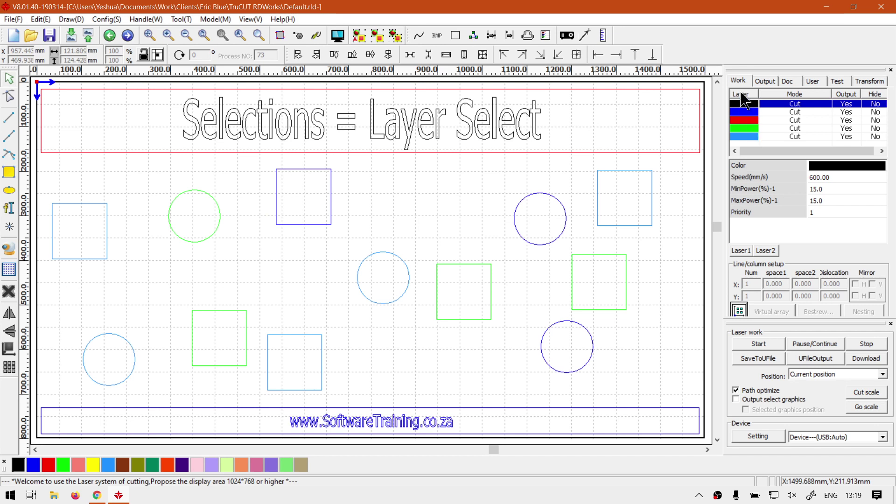
left_click(740, 127)
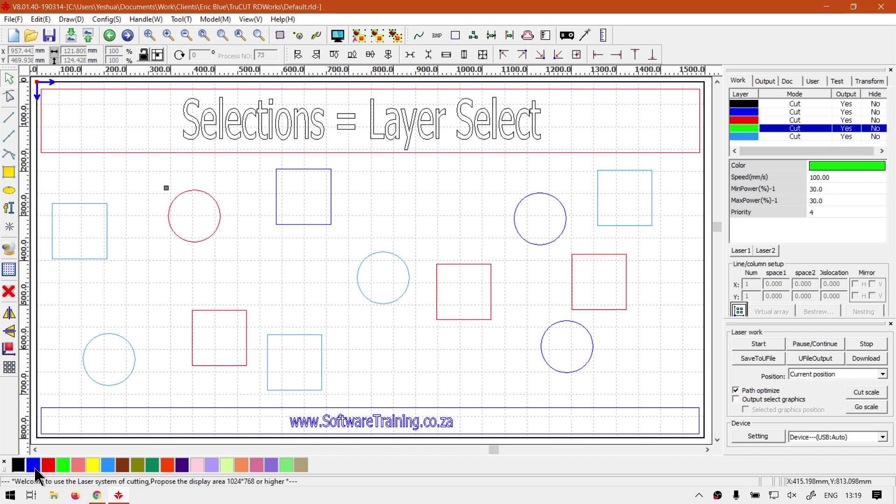
left_click(108, 464)
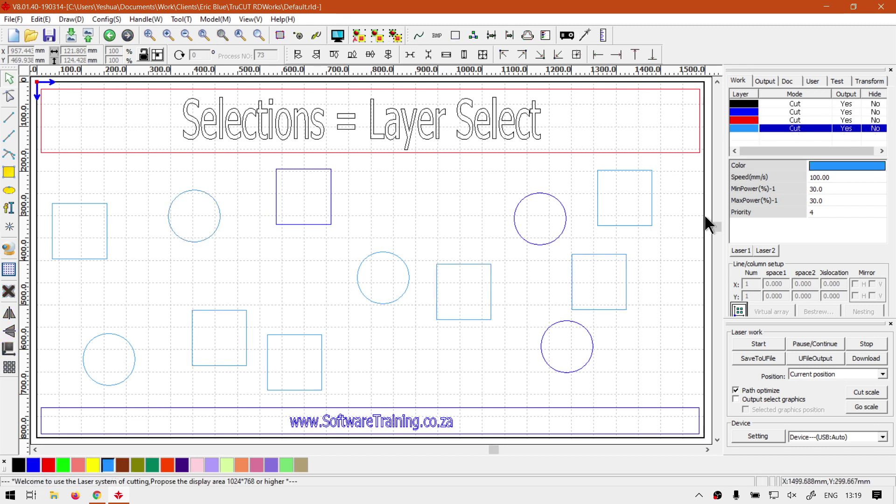
left_click(747, 129)
left_click(400, 357)
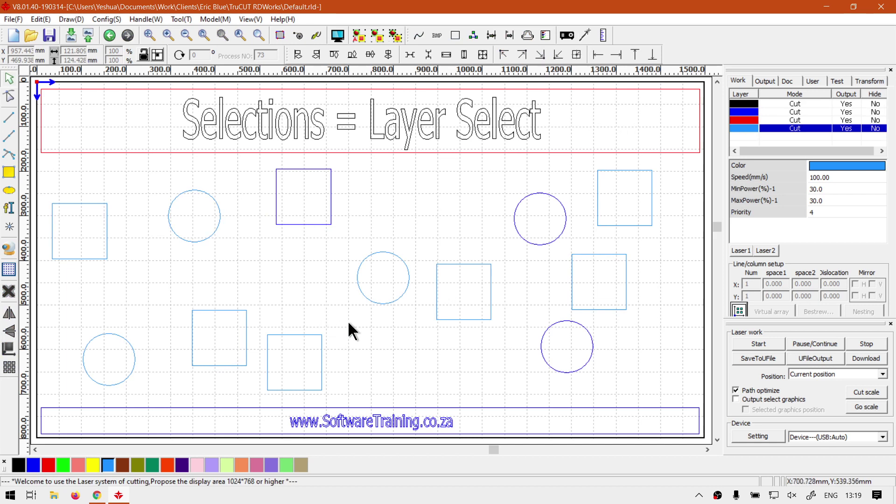
key("ctrl+z")
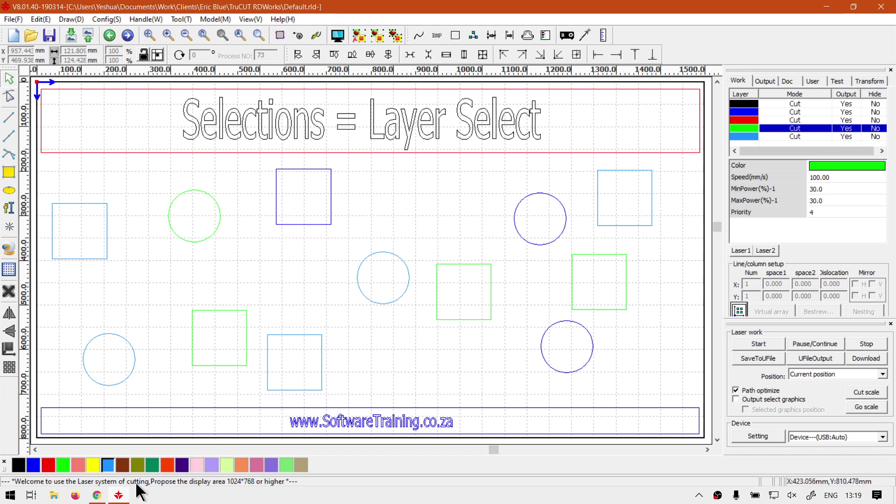
- Switch to the softwaretraining.co.za Software Training Videos home page in Chrome
left_click(97, 496)
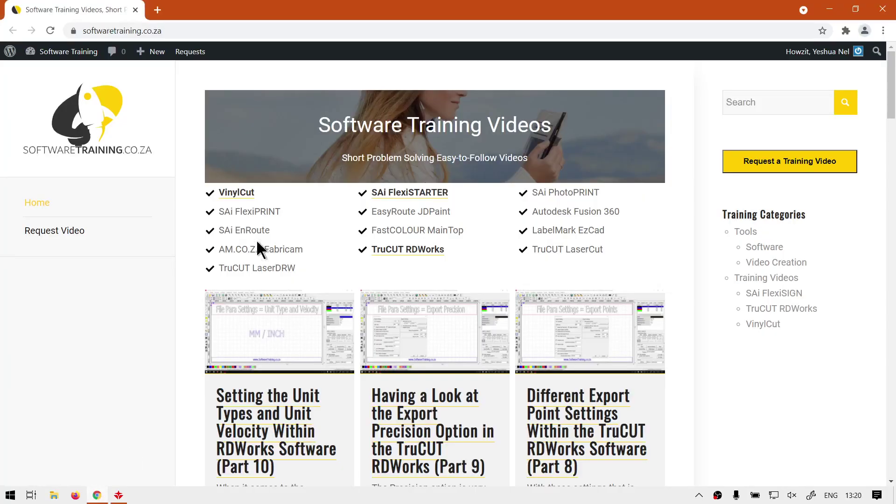
mouse_move(154, 53)
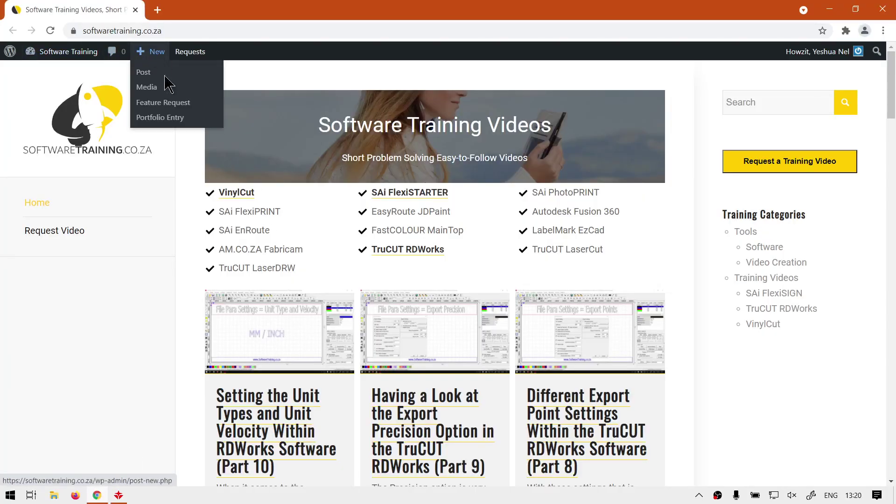